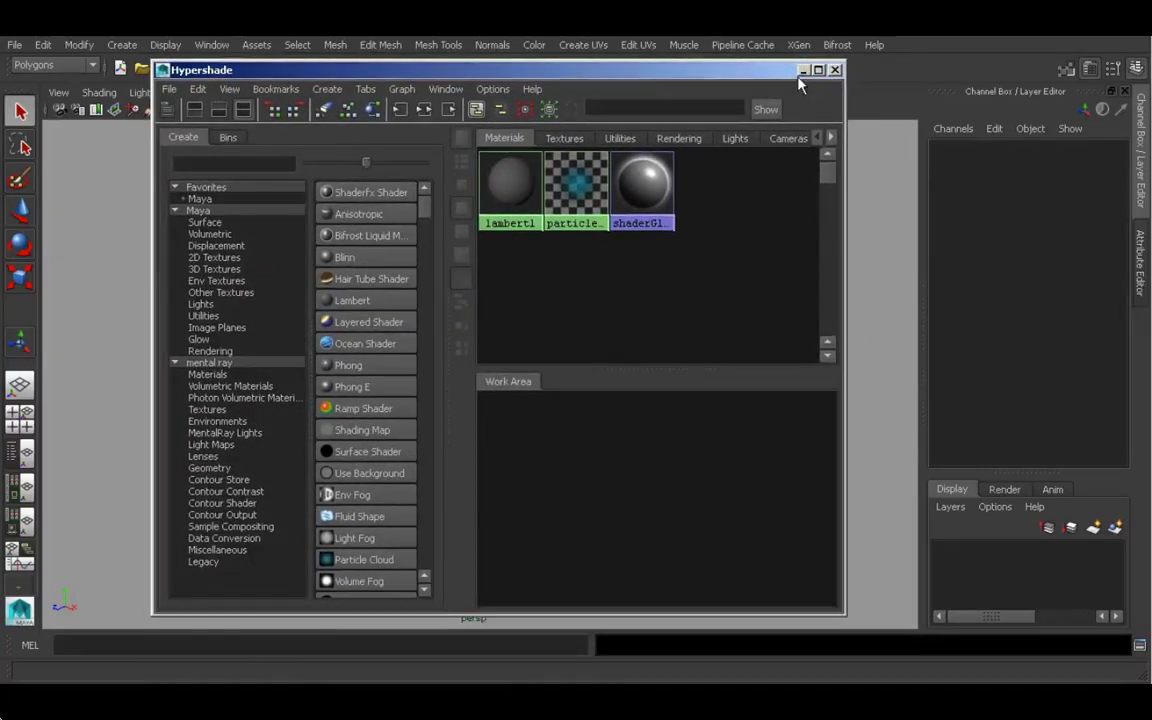
- Close the floating Hypershade window and switch the workspace layout to Hypershade/Persp, widening the Hypershade pane slightly
click(835, 70)
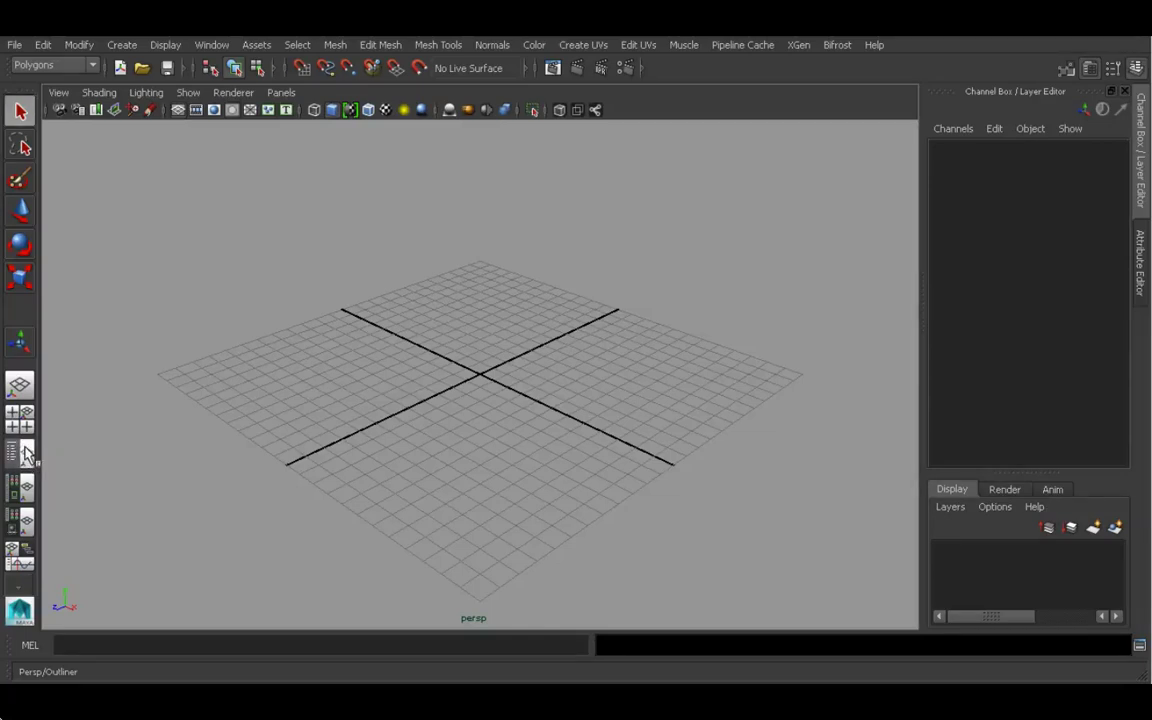
right_click(26, 454)
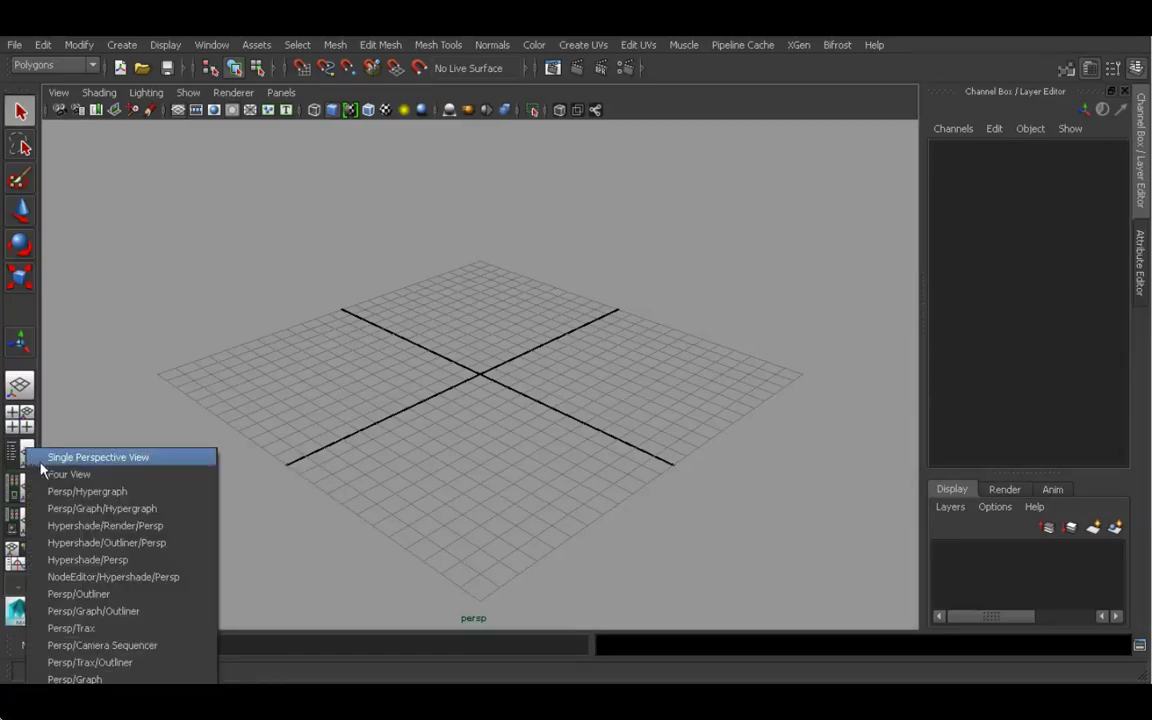
click(125, 562)
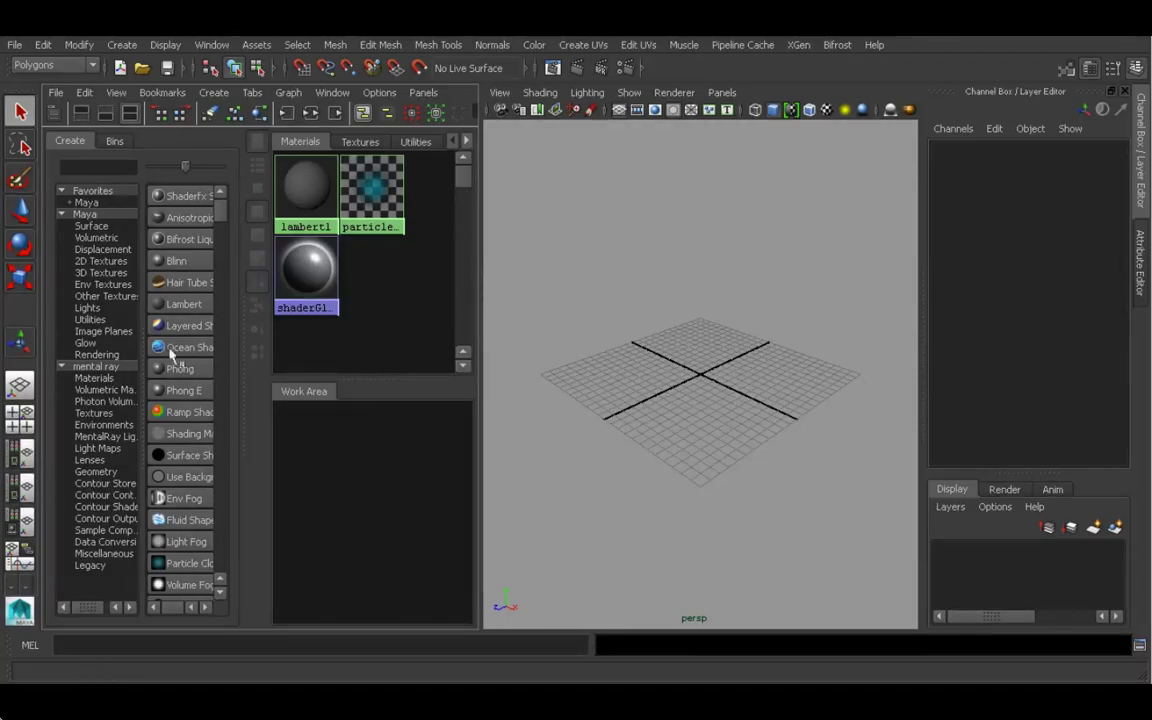
drag(479, 312, 507, 265)
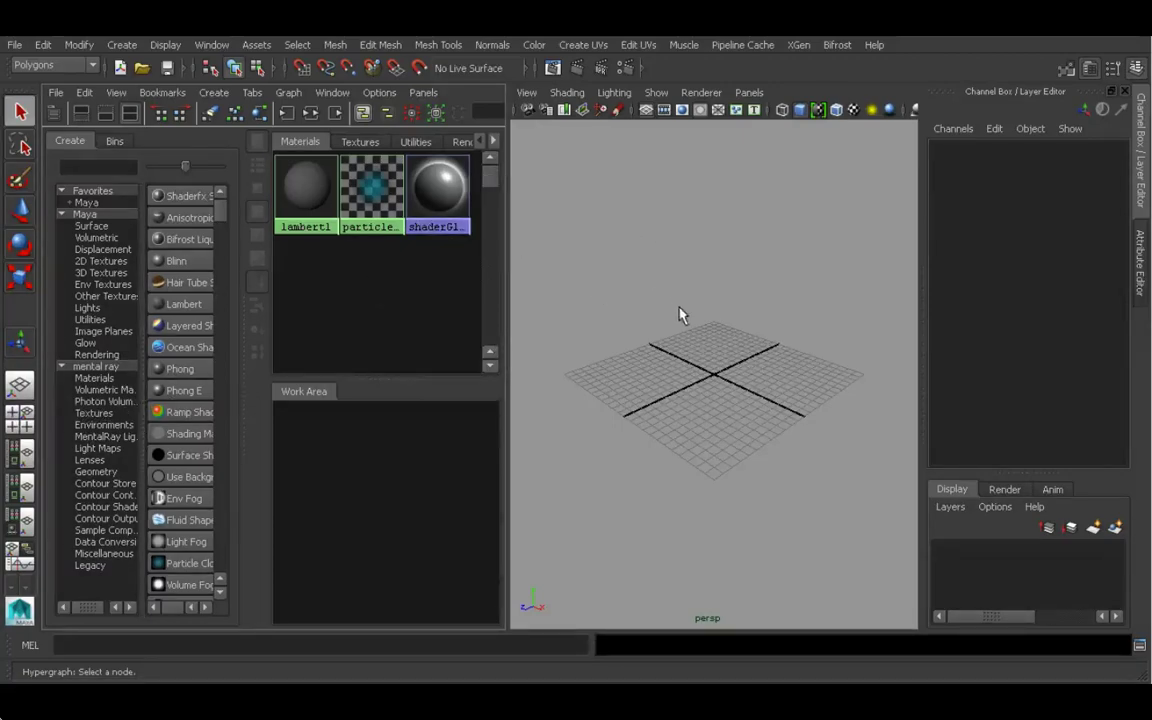
- Toggle the perspective and Hypershade panes between split and full size, finishing with the perspective view maximized
key(space)
key(space)
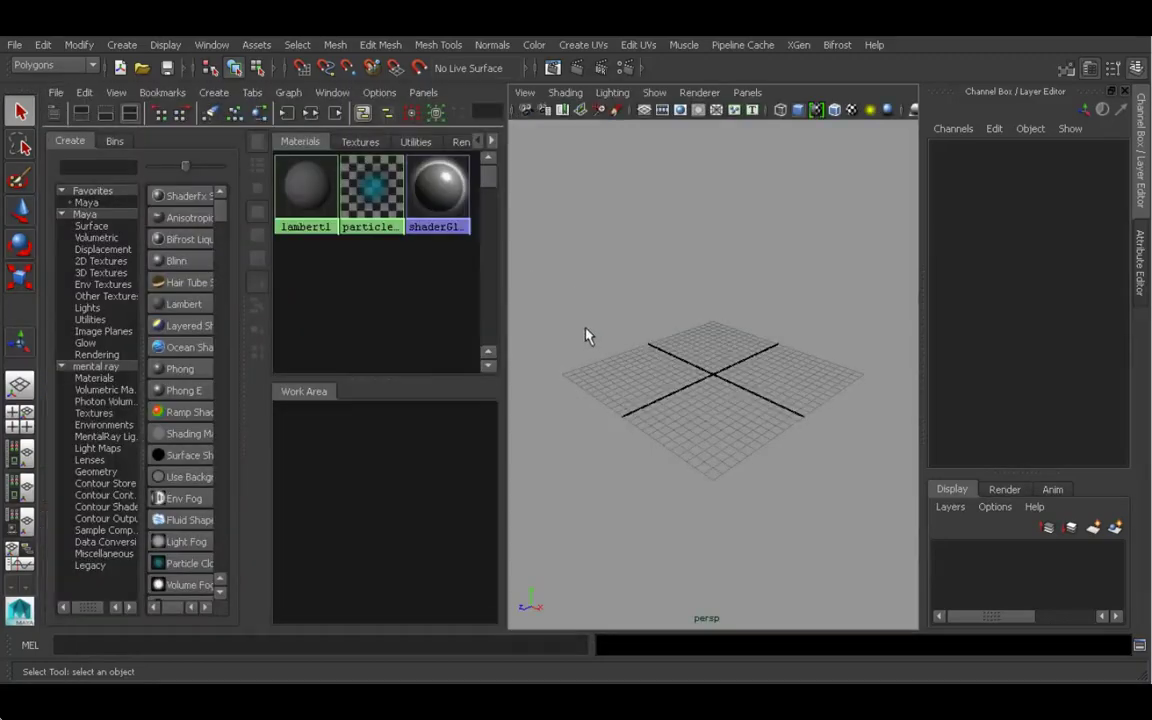
key(space)
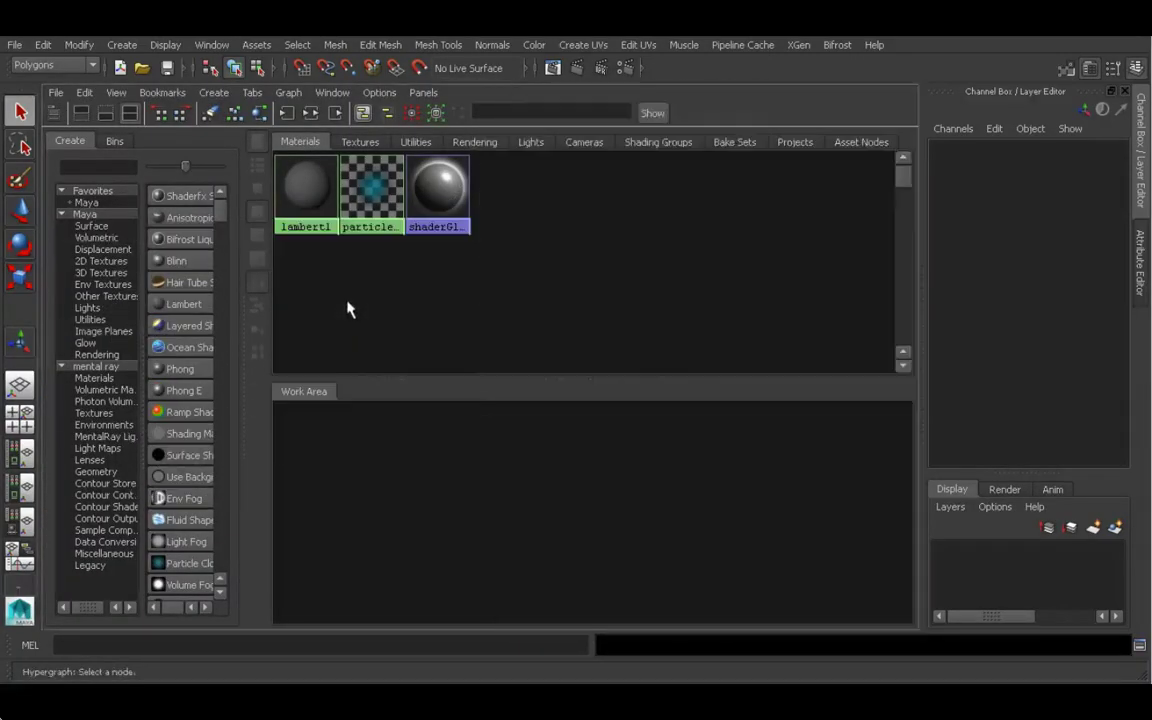
key(space)
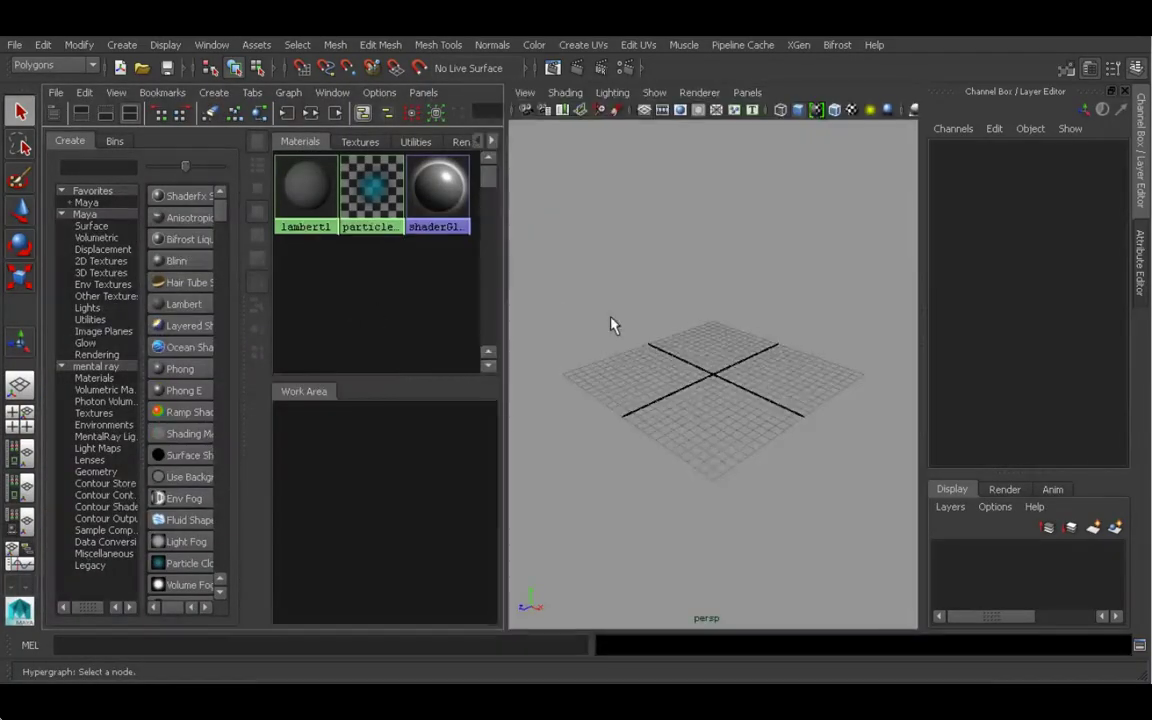
key(space)
- Open Hypershade in its own window, reposition and enlarge it, and widen its node creation area
click(211, 44)
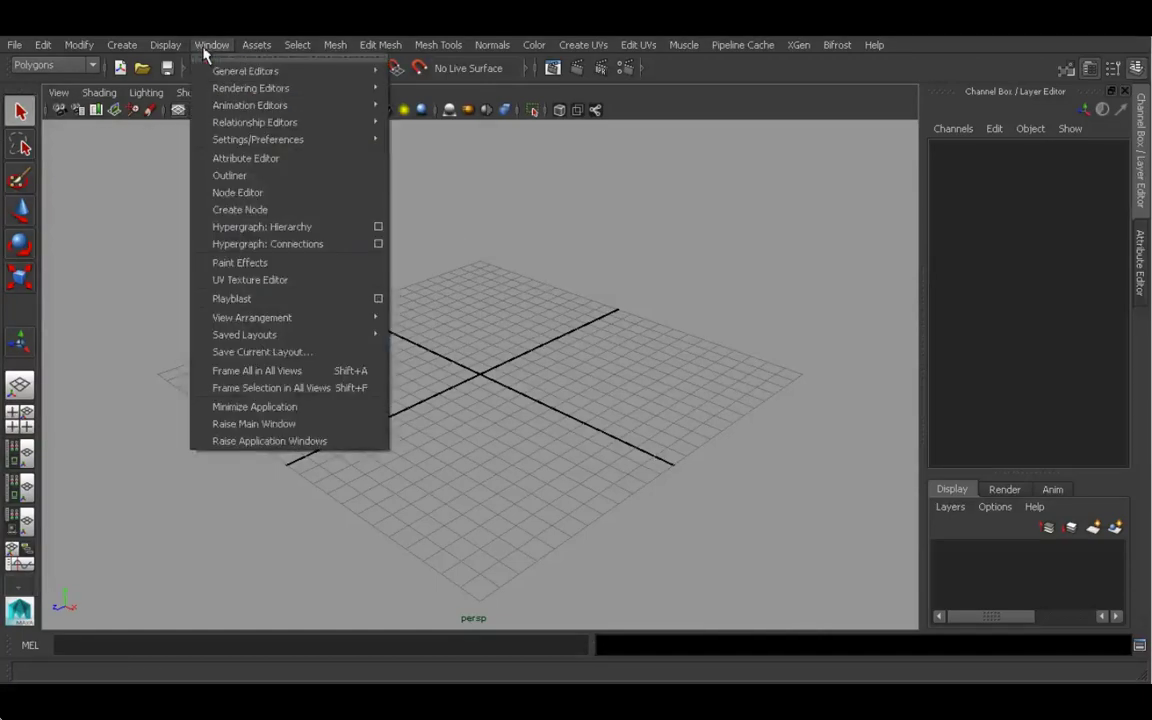
mouse_move(228, 90)
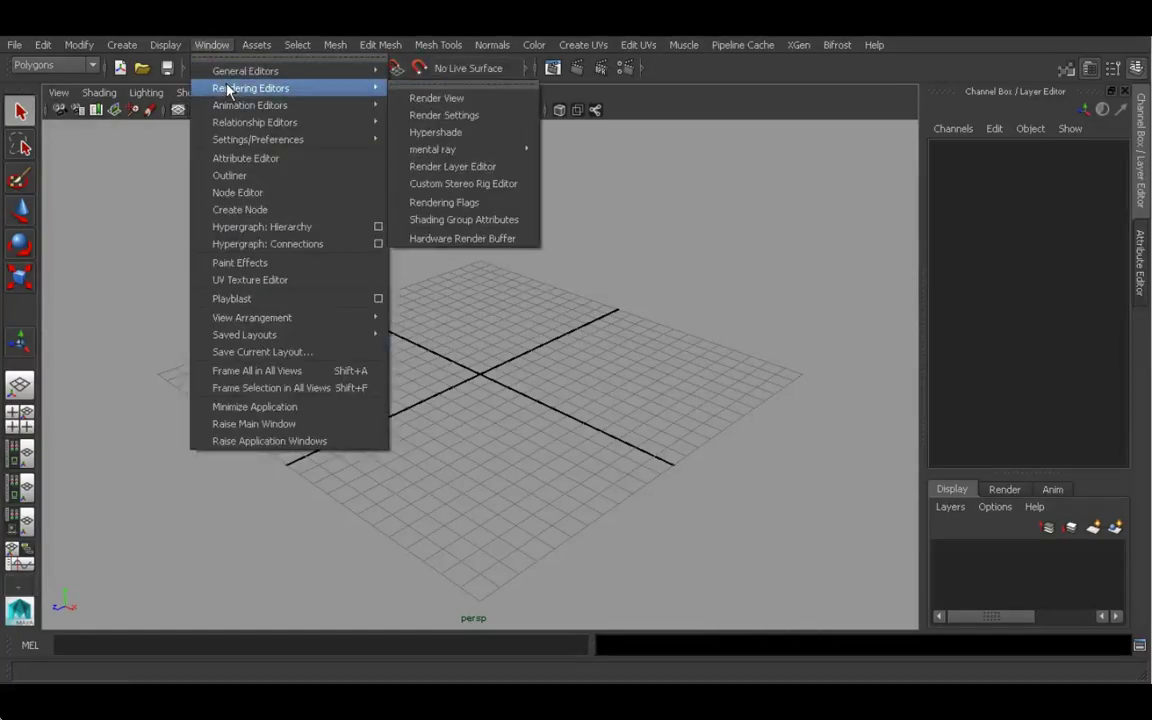
click(432, 132)
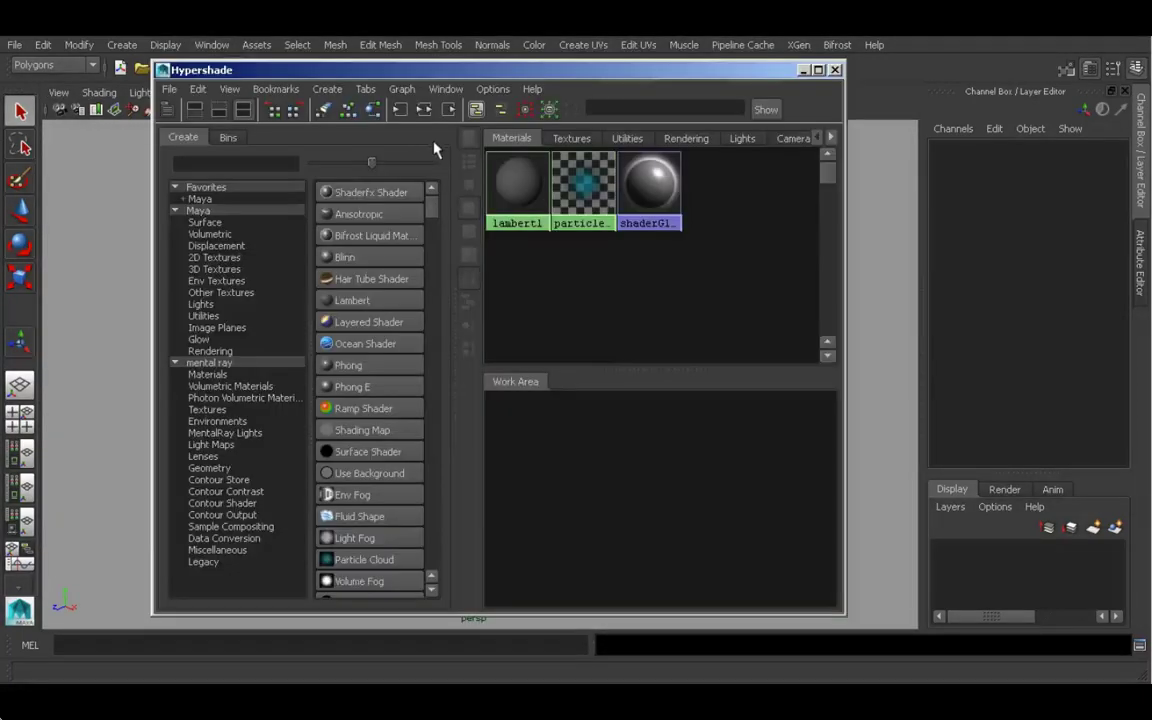
mouse_move(437, 71)
mouse_down()
mouse_move(457, 66)
mouse_move(441, 70)
mouse_up()
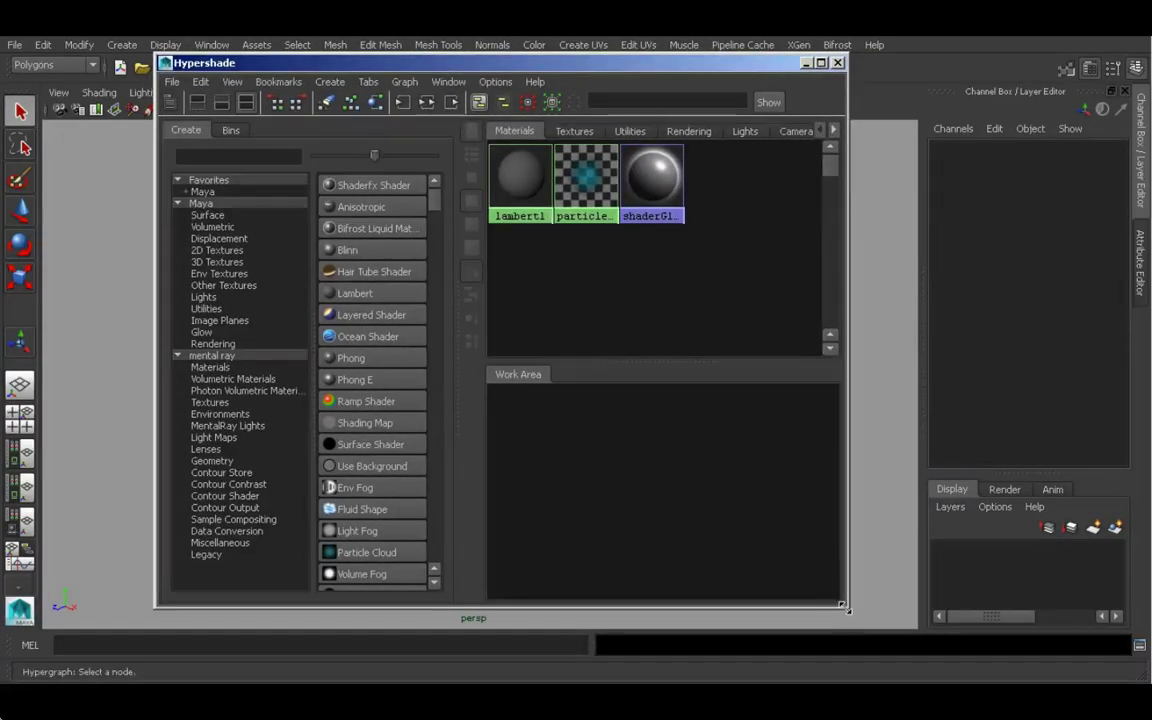
drag(845, 607, 1015, 627)
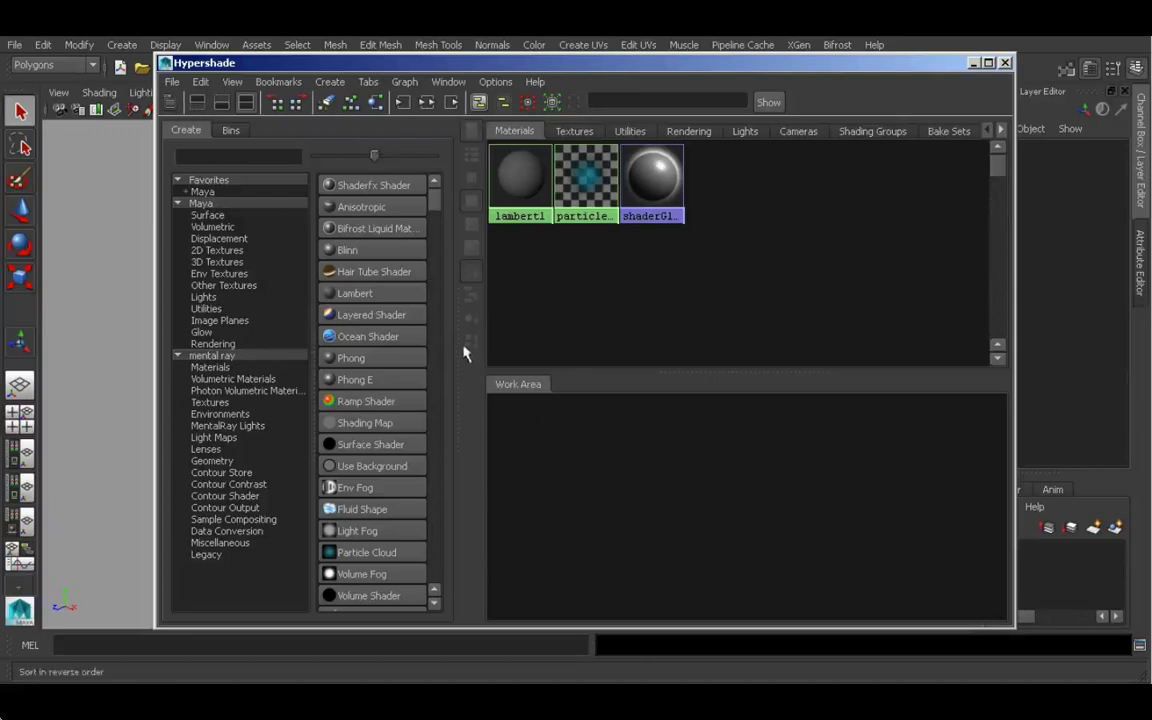
drag(458, 337, 496, 340)
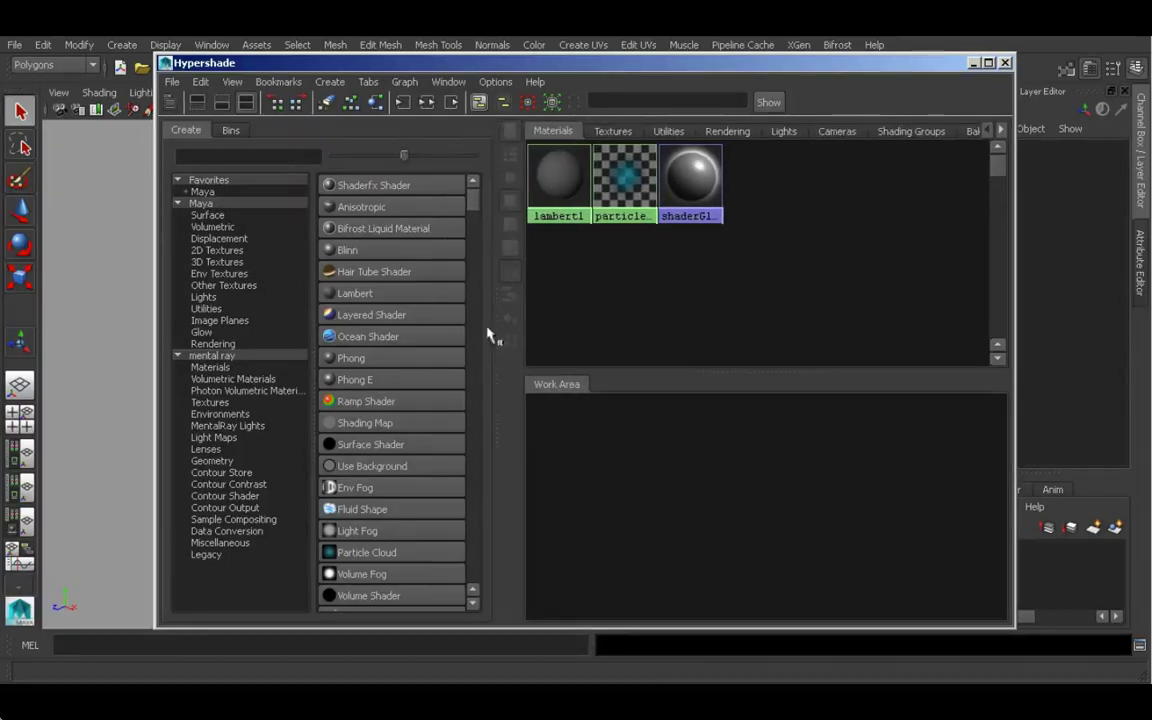
drag(501, 70, 465, 62)
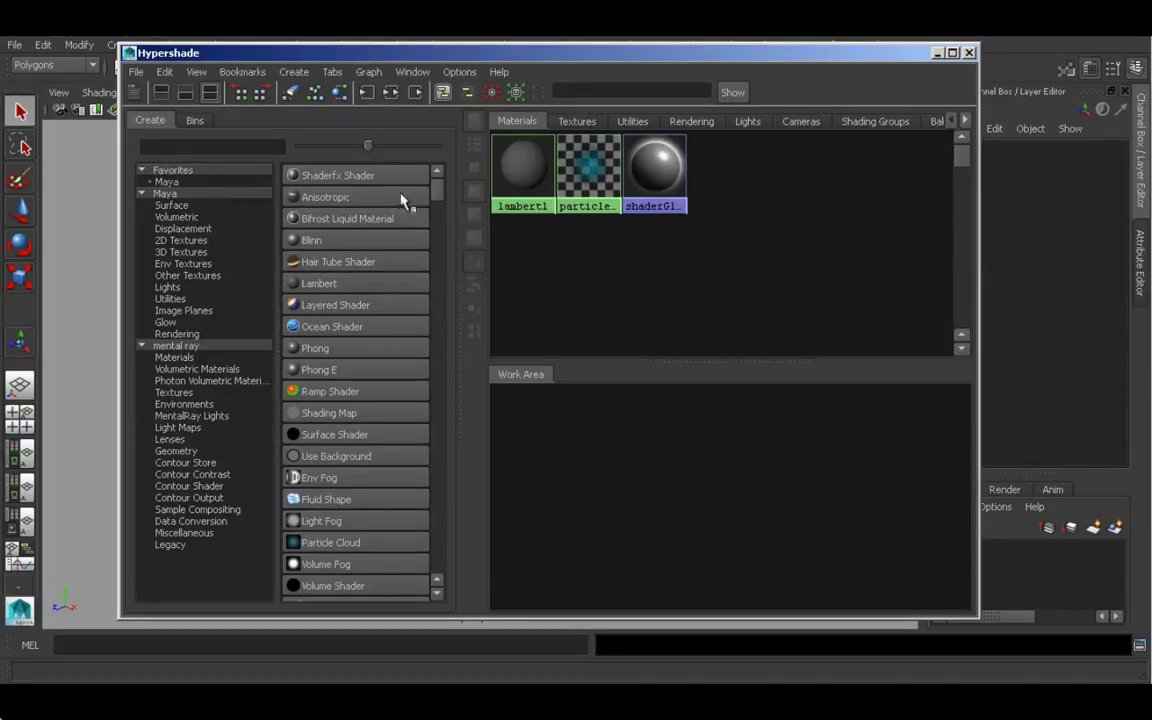
- Limit the node creation list to Maya surface shaders and enlarge its icons slightly
scroll(437, 197, down, 1)
mouse_move(437, 197)
mouse_down()
mouse_move(433, 437)
mouse_move(432, 185)
mouse_up()
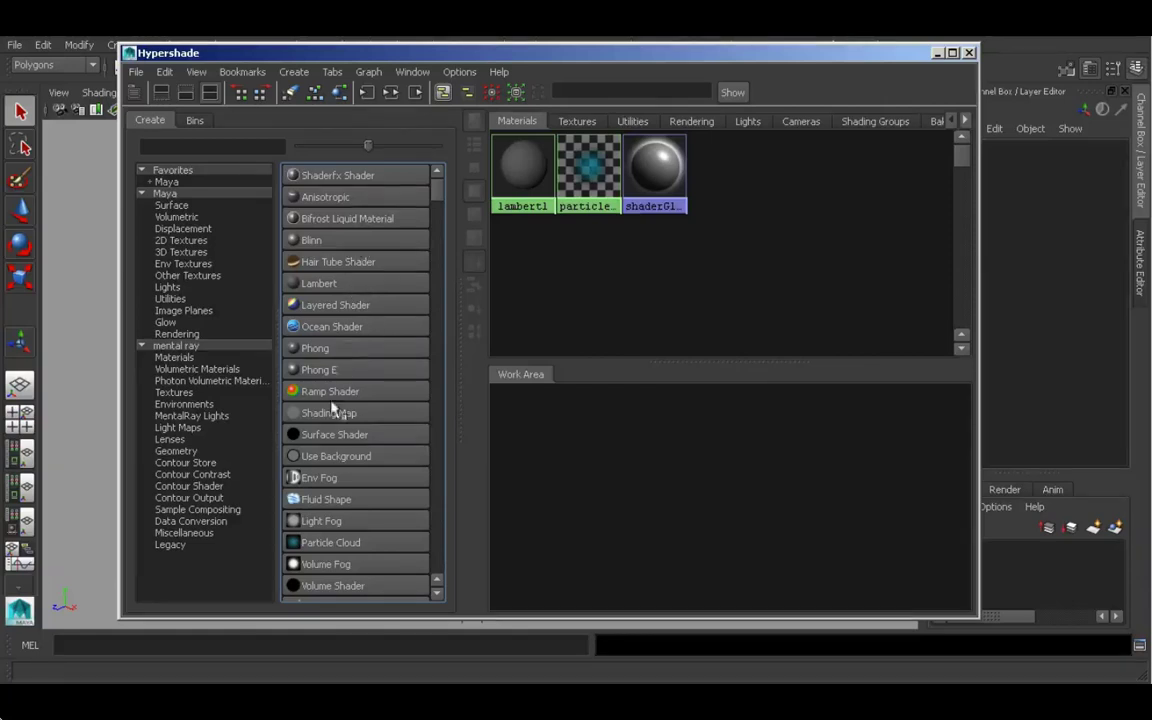
click(180, 205)
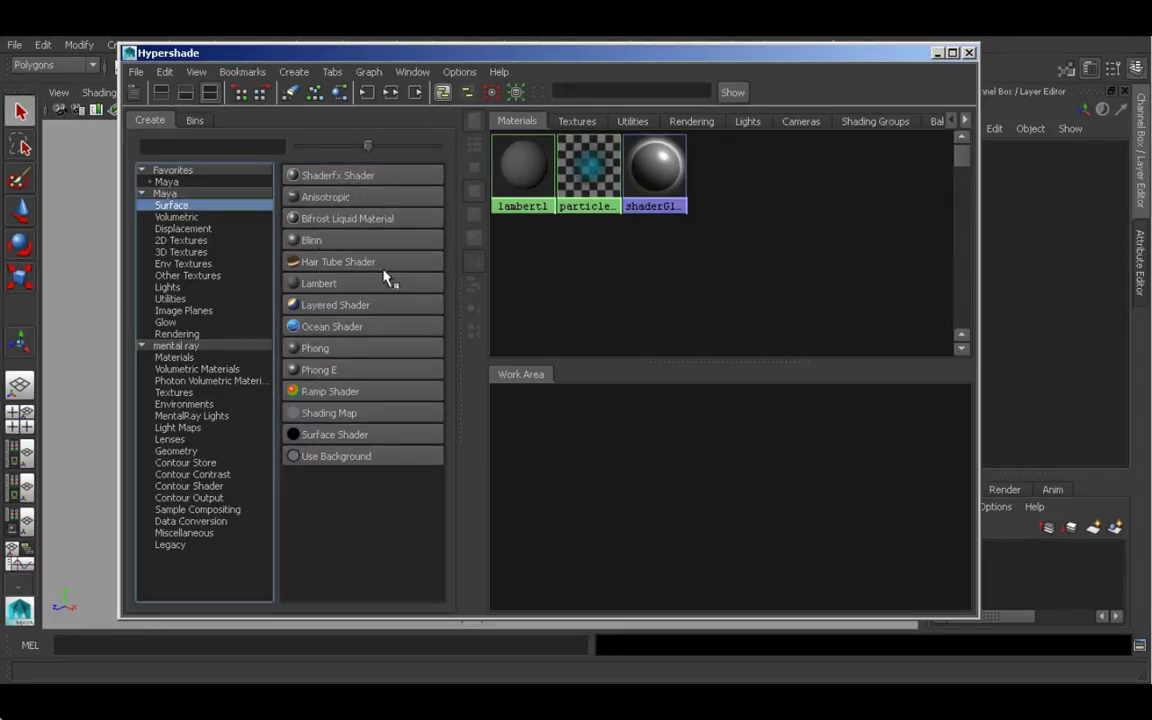
mouse_move(369, 150)
mouse_down()
mouse_move(406, 150)
mouse_move(357, 149)
mouse_move(381, 148)
mouse_up()
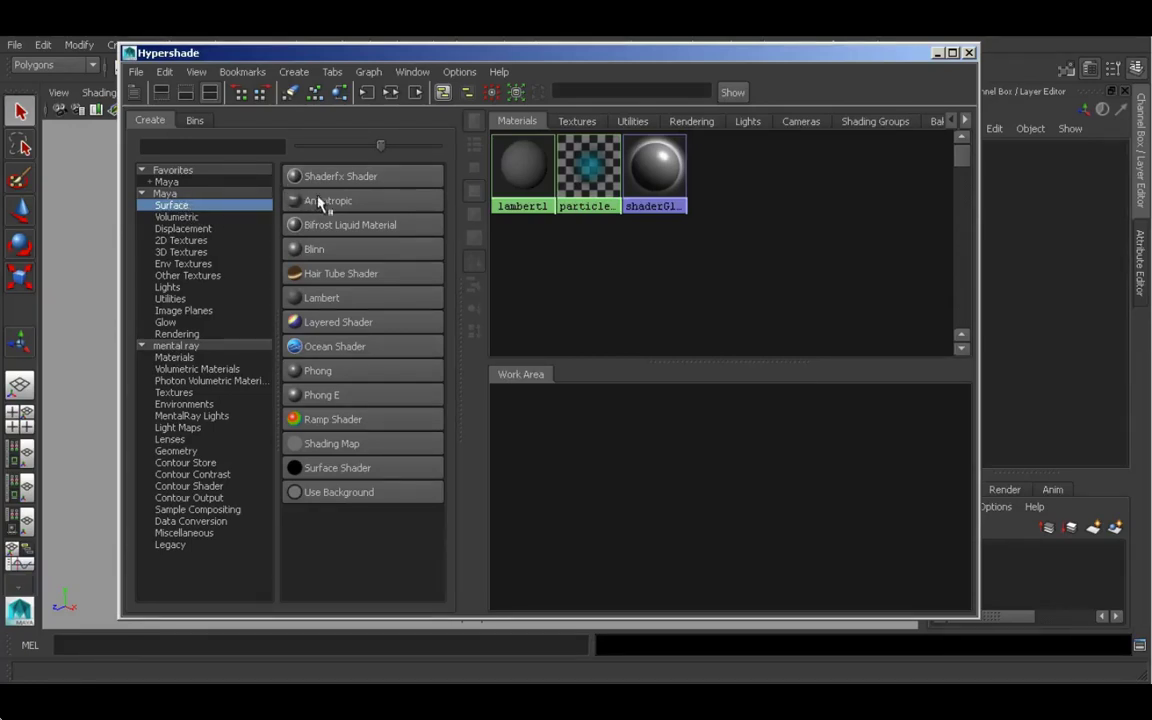
- Look through Maya's 2D and 3D texture categories and return to the surface shaders
click(190, 241)
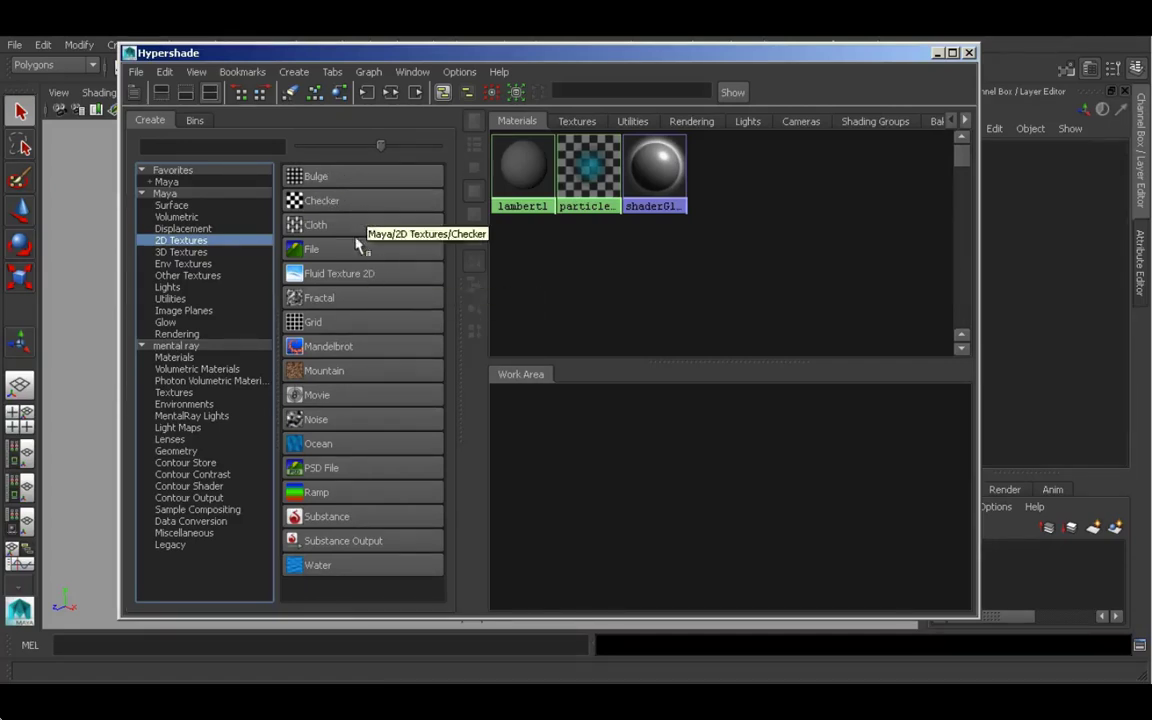
click(207, 257)
click(180, 241)
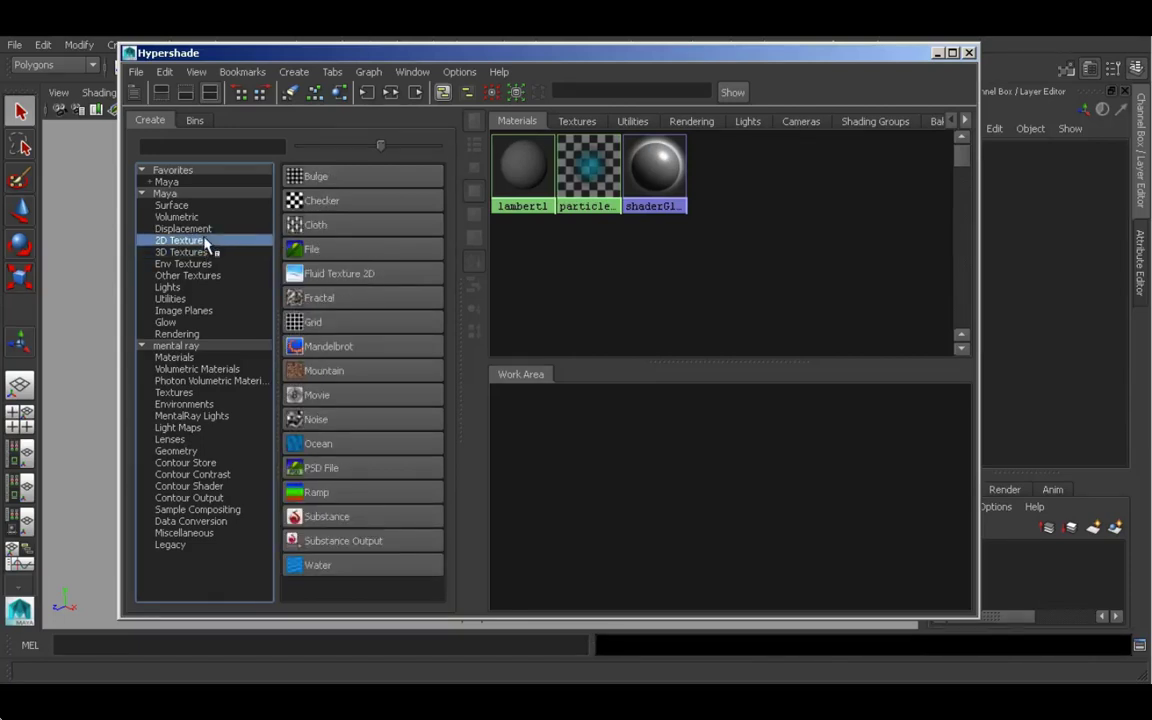
click(204, 253)
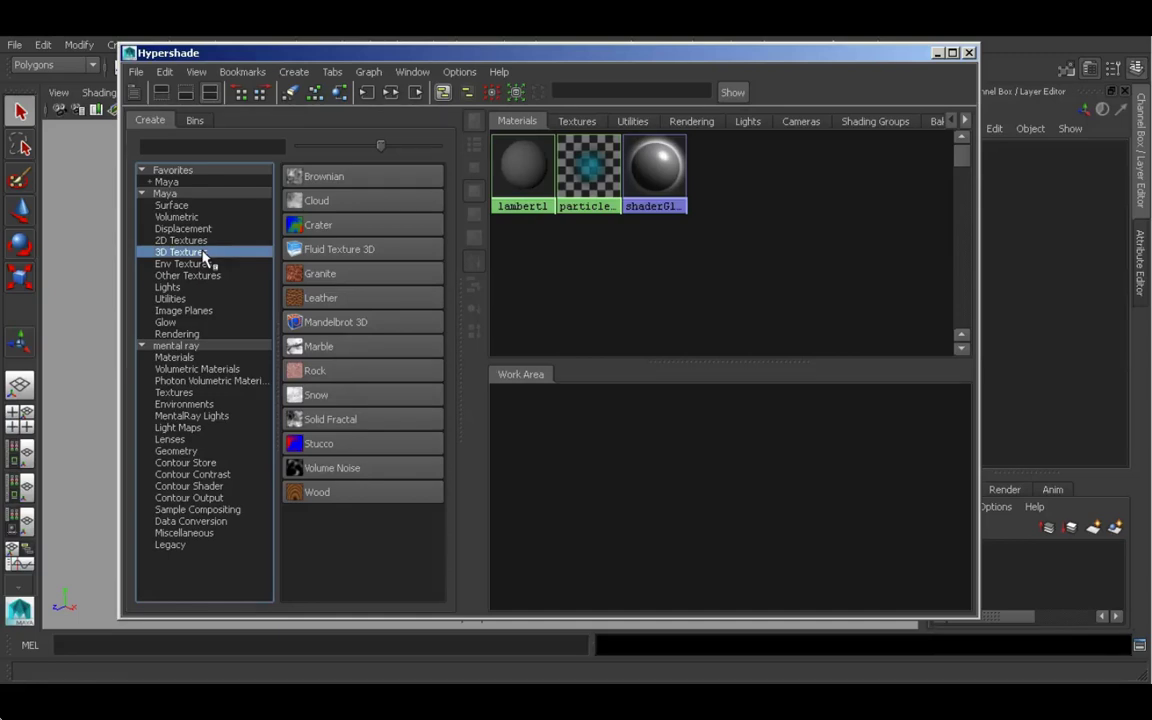
click(195, 207)
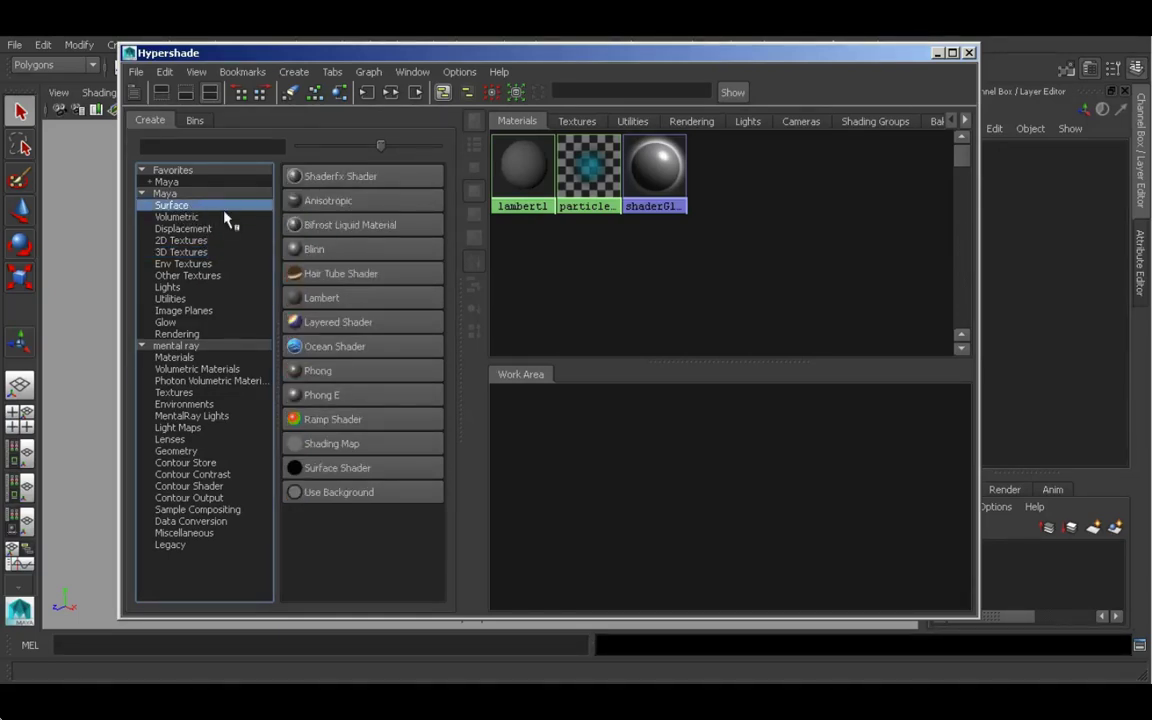
- Create a Blinn and a Phong material and arrange their nodes side by side in the work area
click(347, 257)
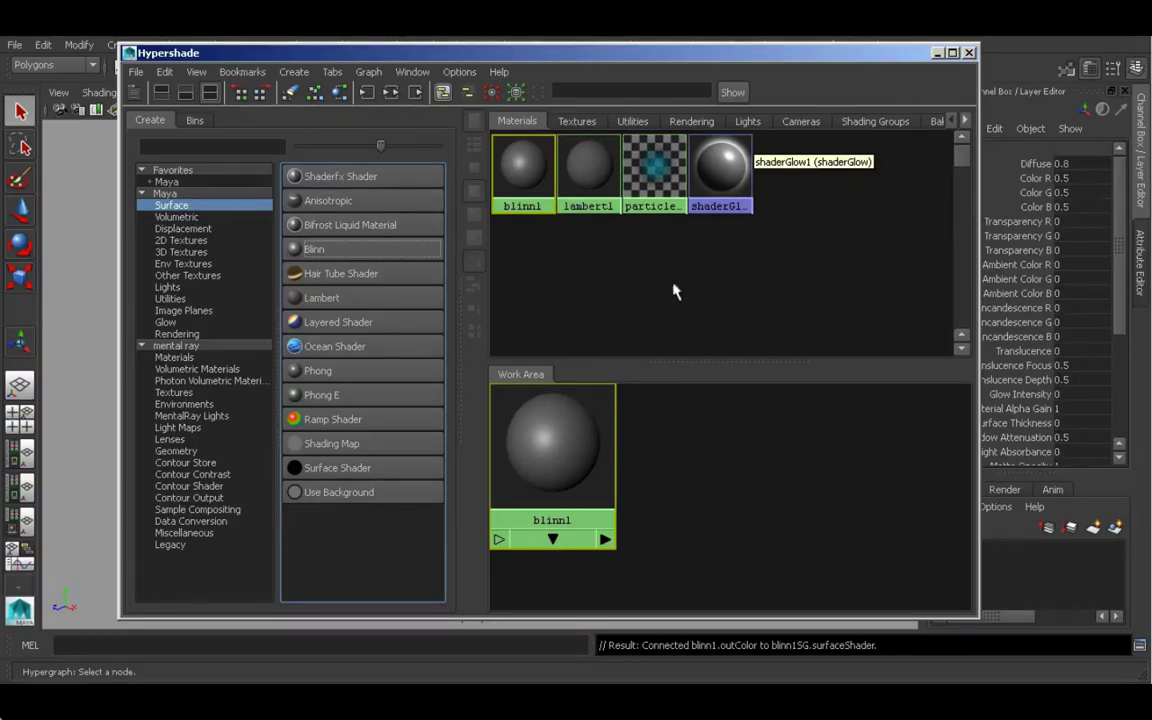
drag(824, 62, 800, 69)
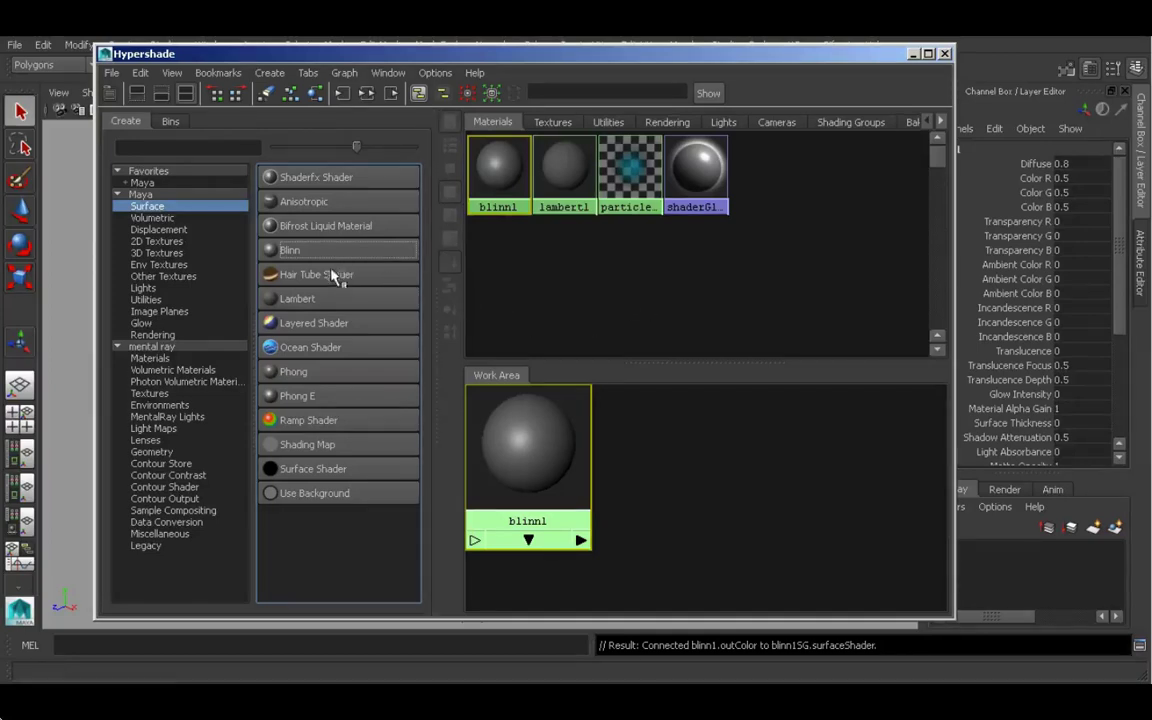
click(320, 376)
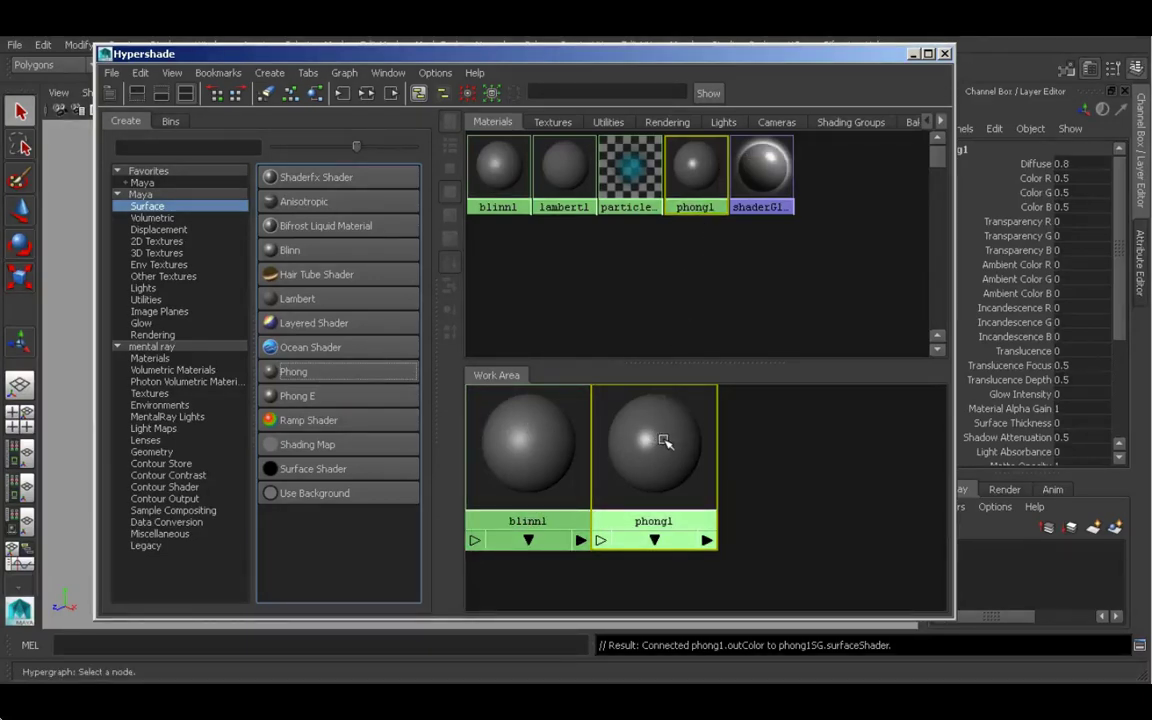
drag(640, 428, 789, 441)
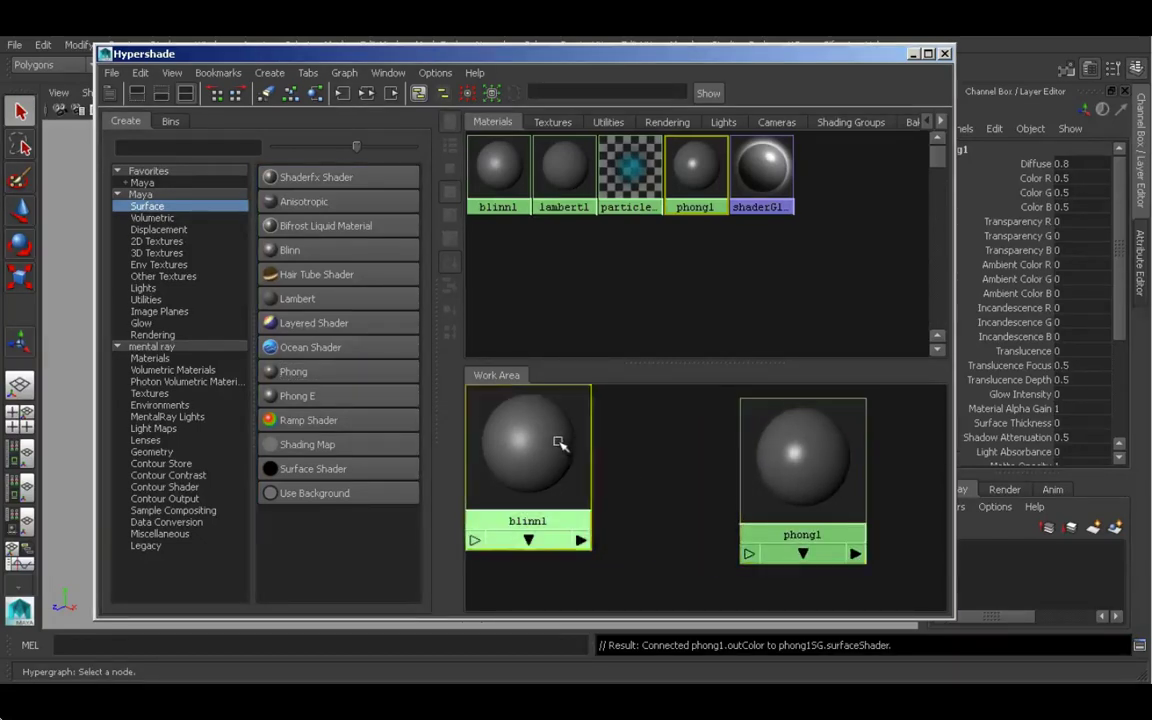
drag(558, 442, 643, 458)
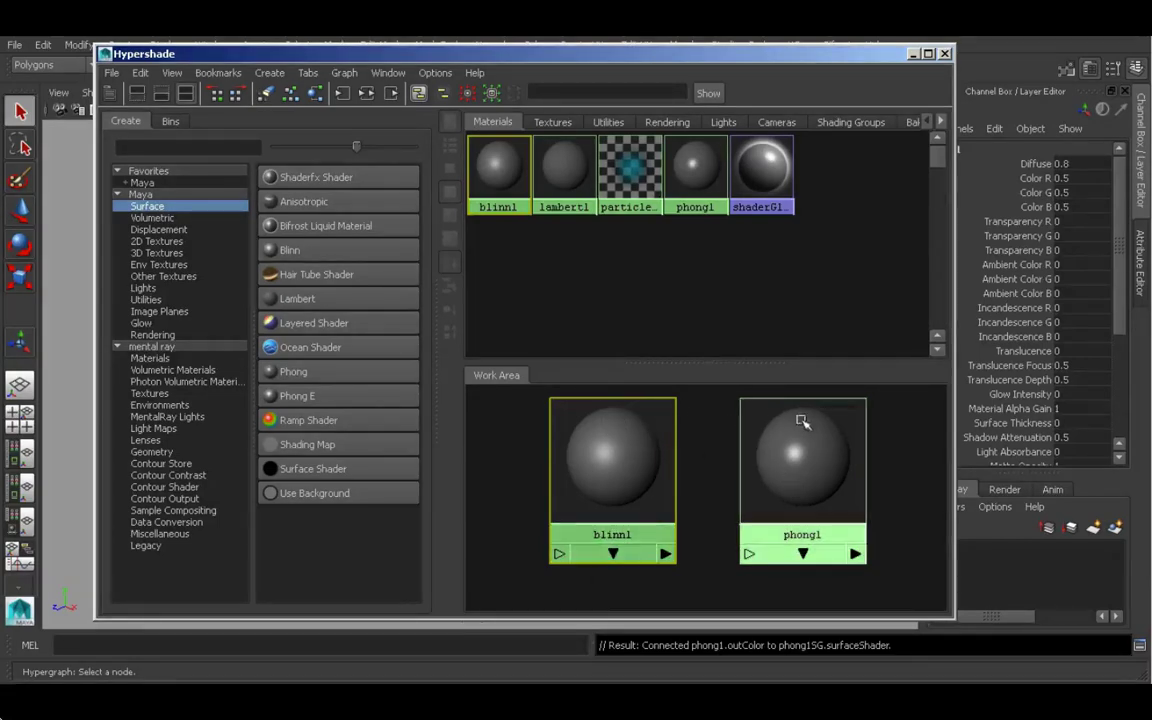
drag(789, 460, 752, 467)
mouse_move(632, 465)
mouse_down()
mouse_move(617, 486)
mouse_move(648, 465)
mouse_up()
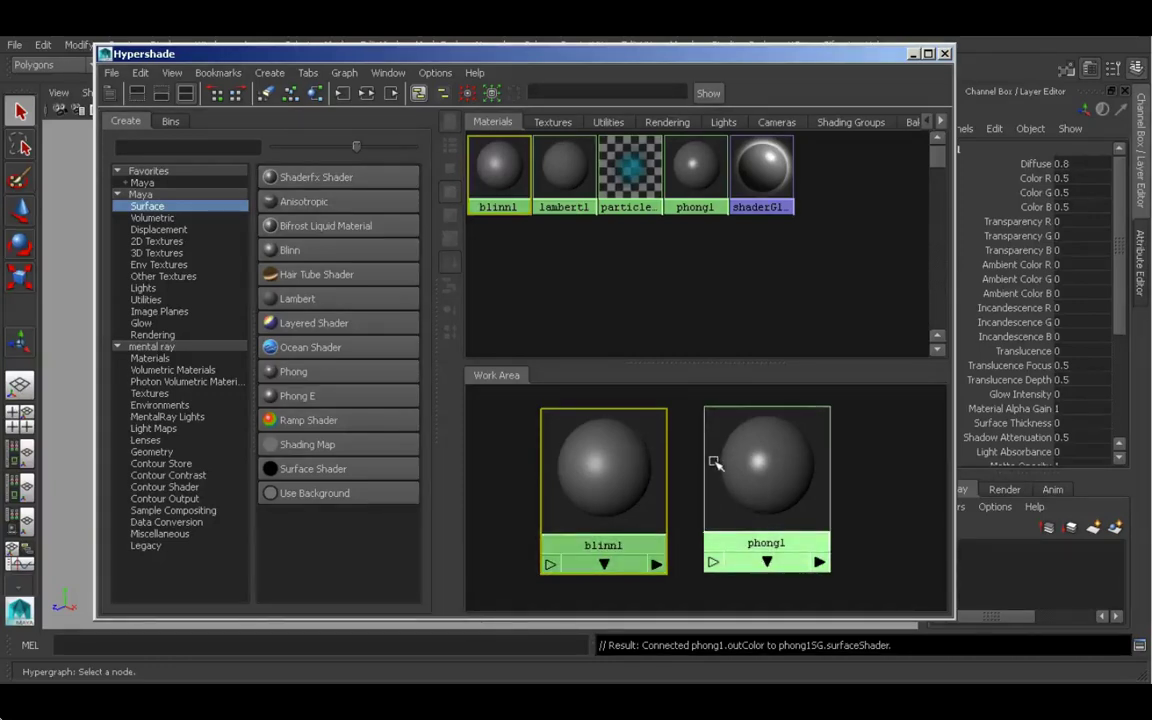
- Clear the work area graph and bring only the existing blinn1 material back into it
click(267, 94)
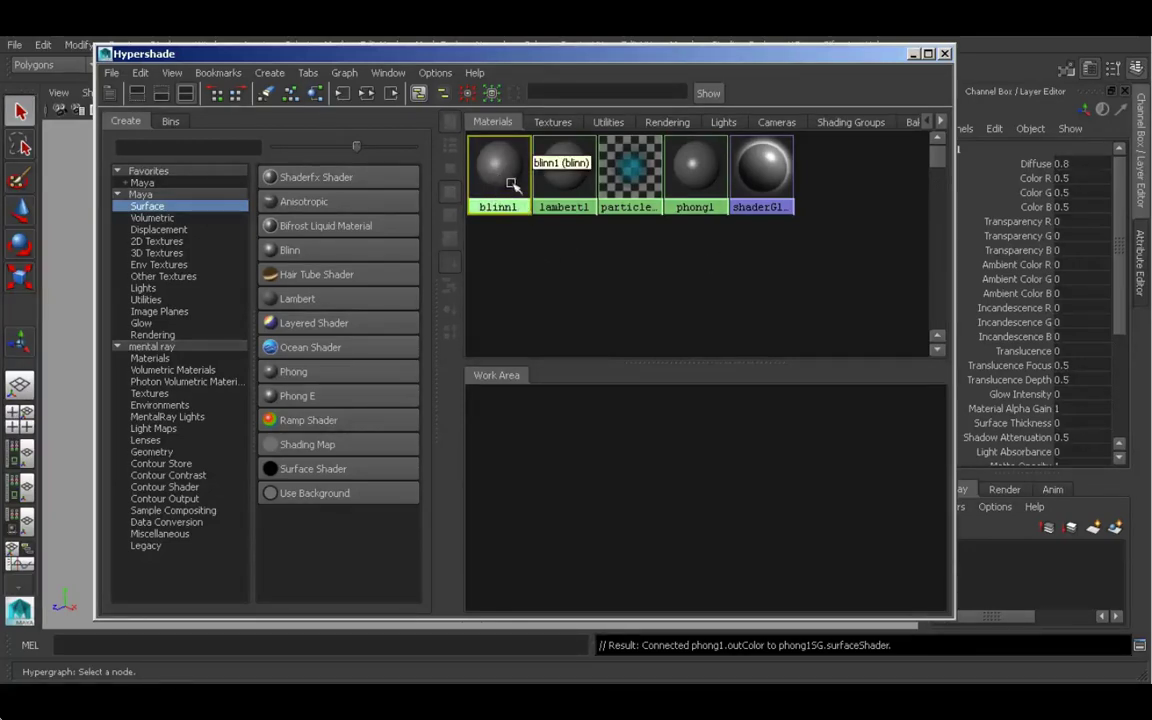
middle_drag(508, 178, 506, 193)
middle_drag(543, 283, 663, 463)
drag(669, 427, 689, 478)
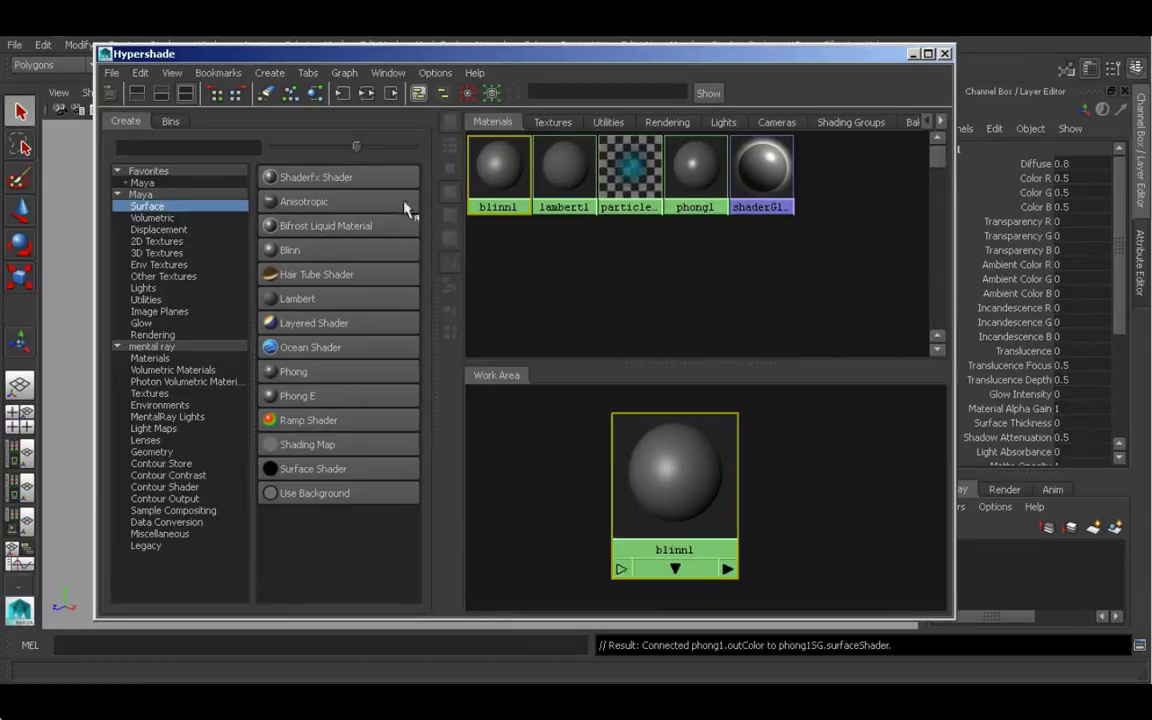
- Clear the work area graph and add the existing blinn1 and phong1 materials to it, spaced side by side
click(267, 95)
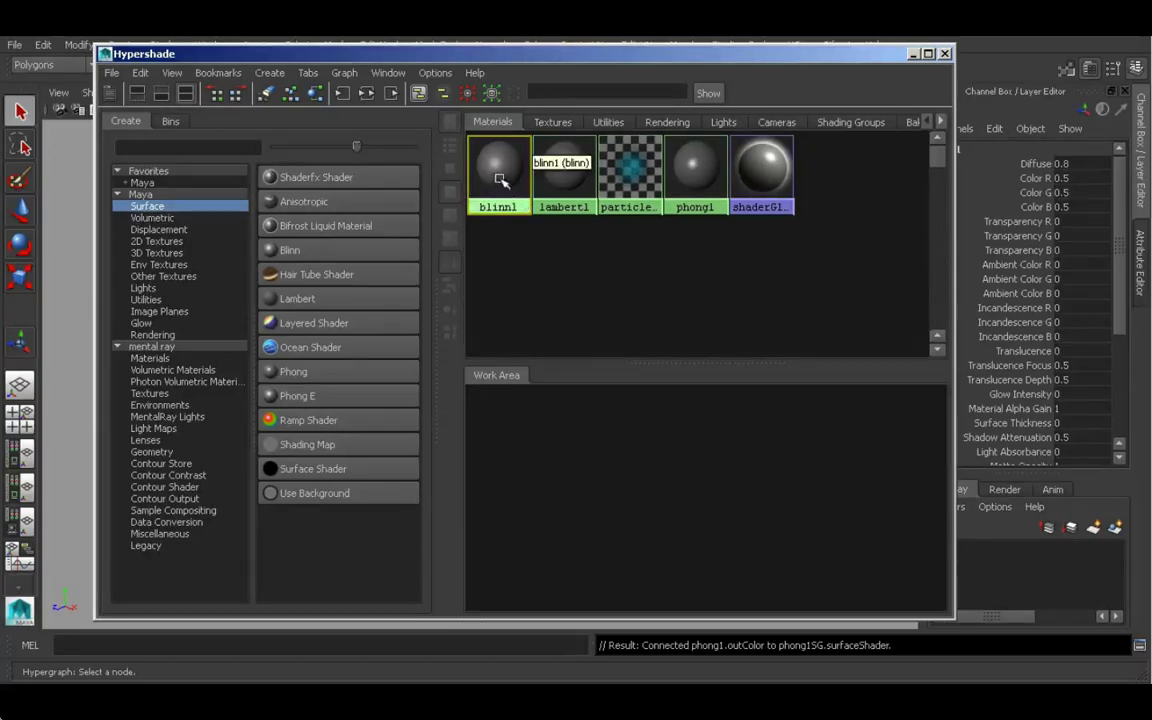
middle_drag(495, 174, 553, 440)
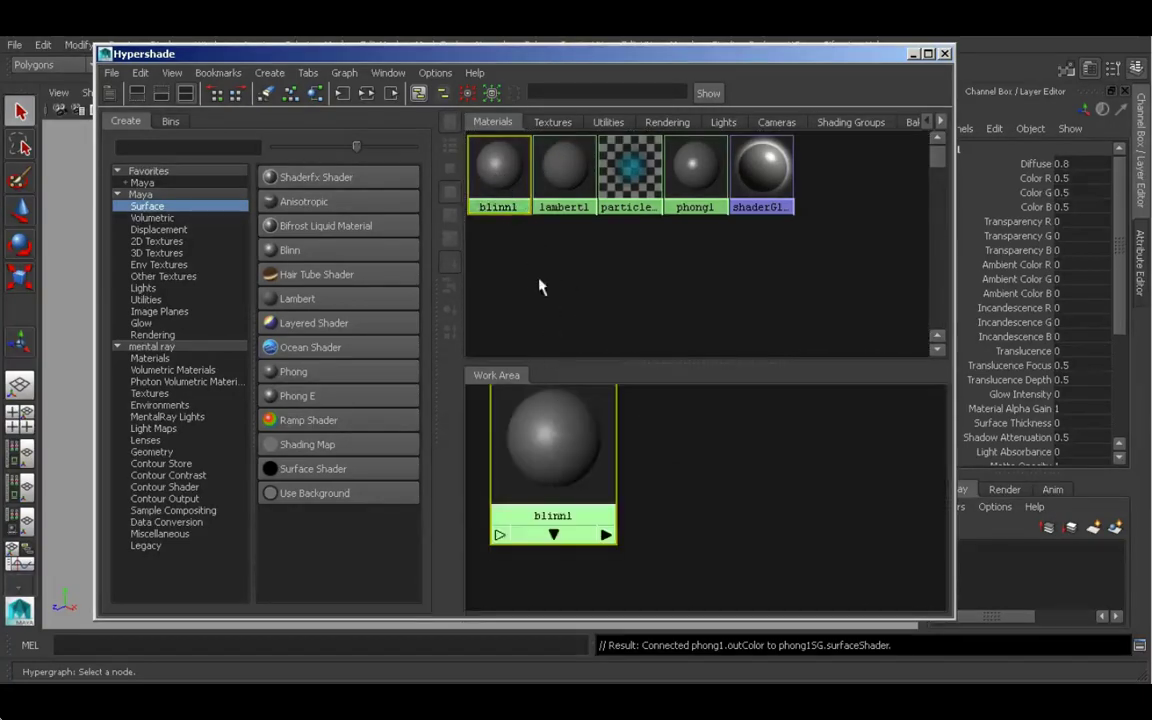
middle_drag(695, 170, 725, 470)
drag(578, 445, 603, 470)
drag(716, 450, 749, 481)
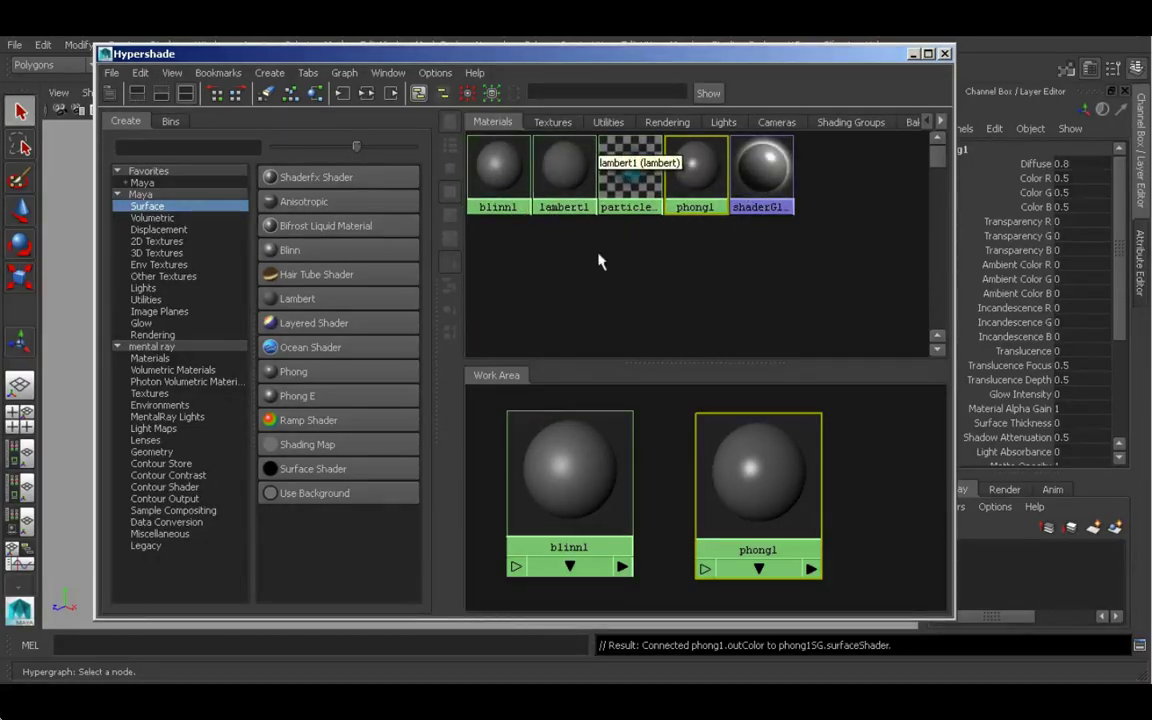
- Create a Grid 2D texture, check its nodes among the scene's textures and utilities, and return to the materials
click(172, 243)
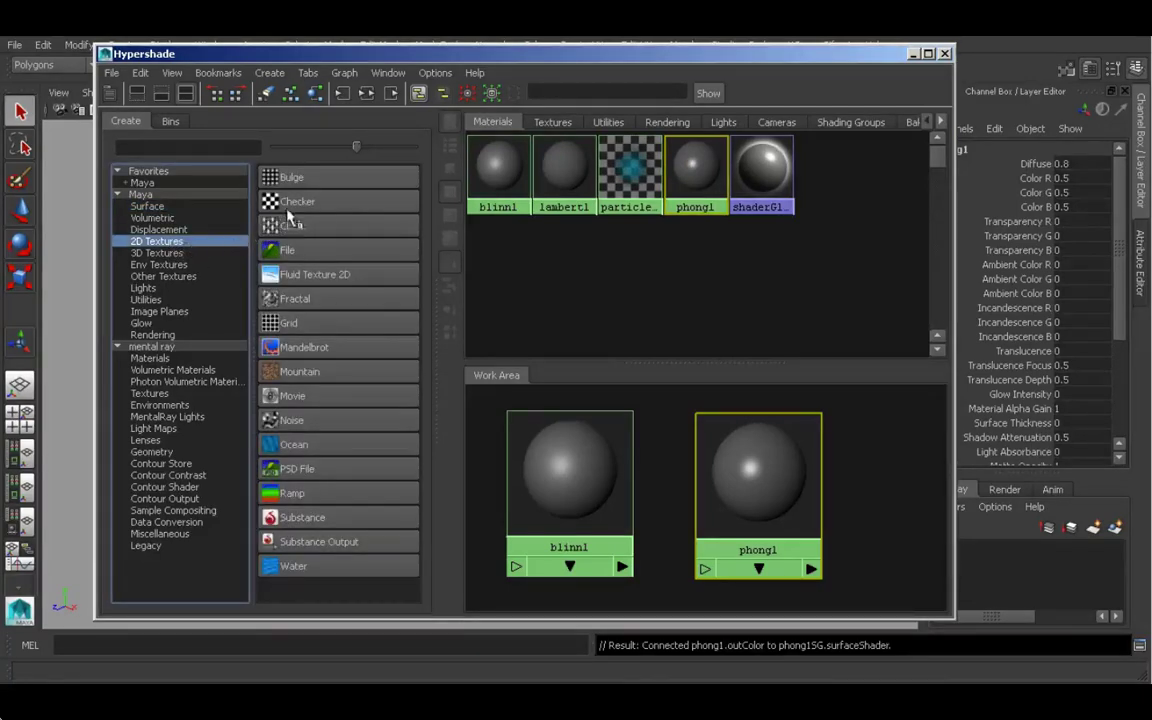
click(310, 326)
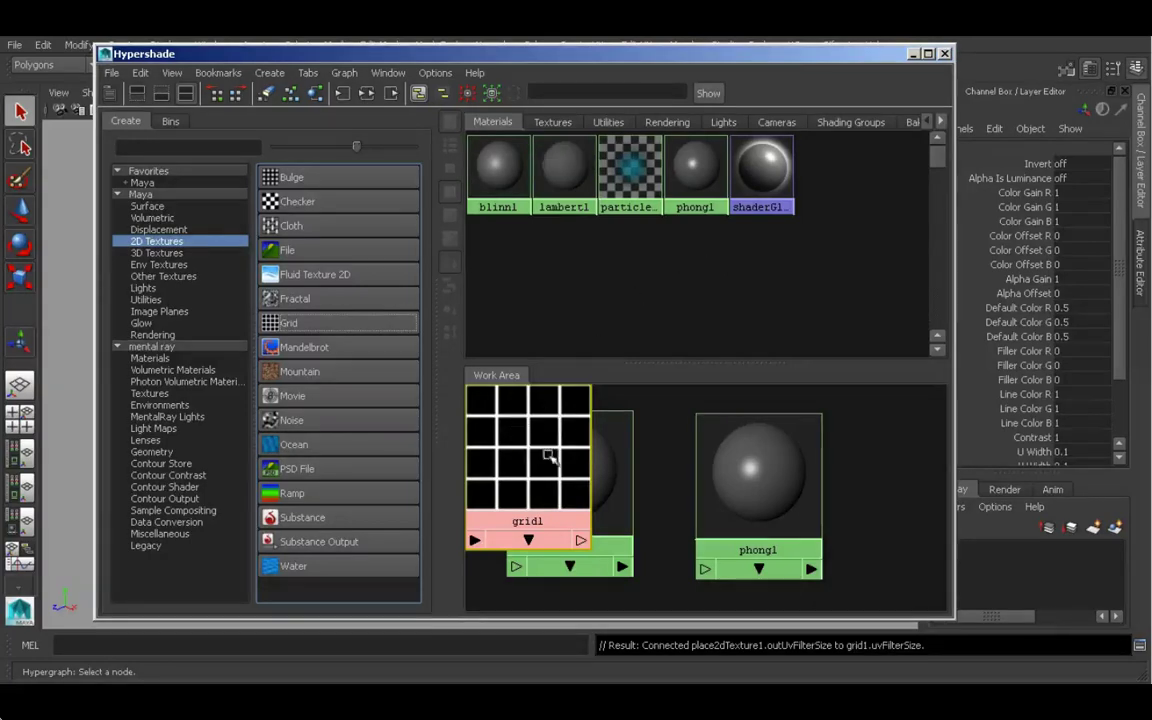
click(550, 123)
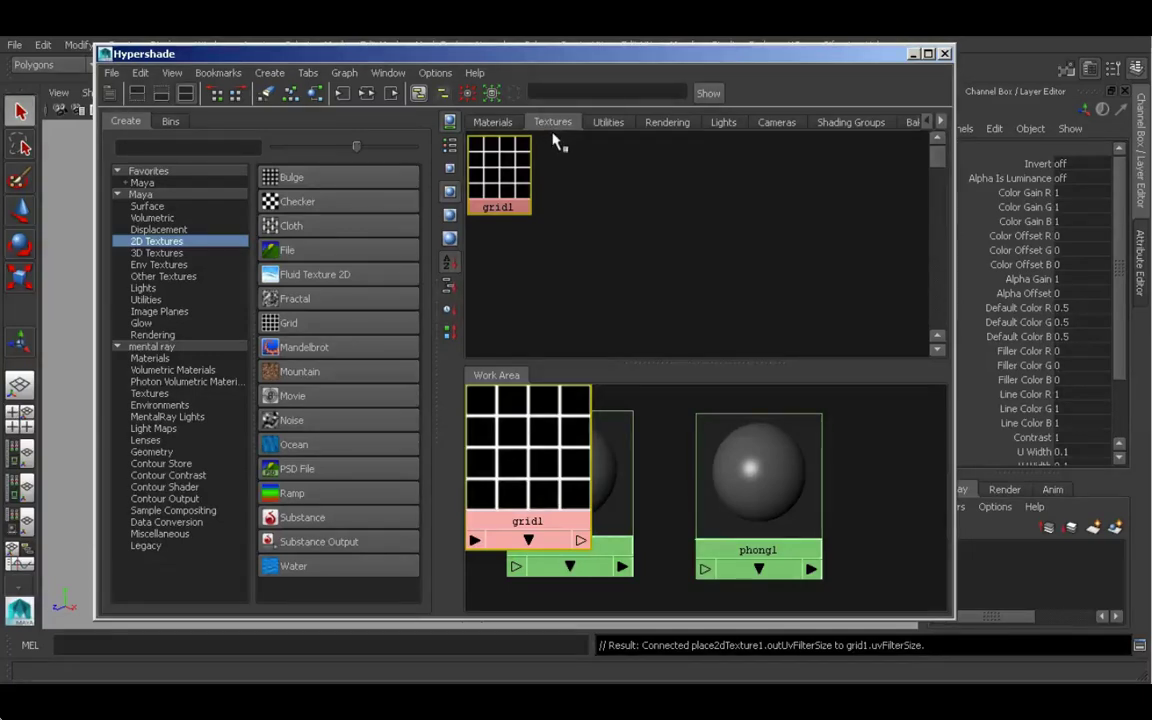
click(606, 124)
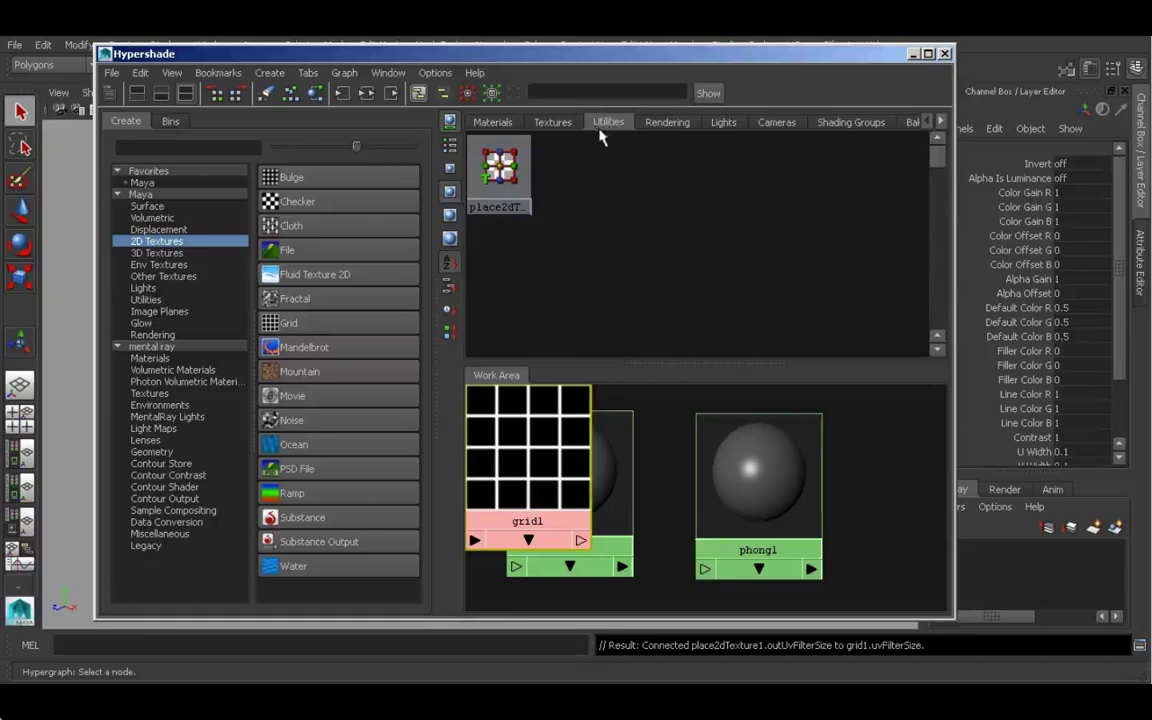
click(508, 123)
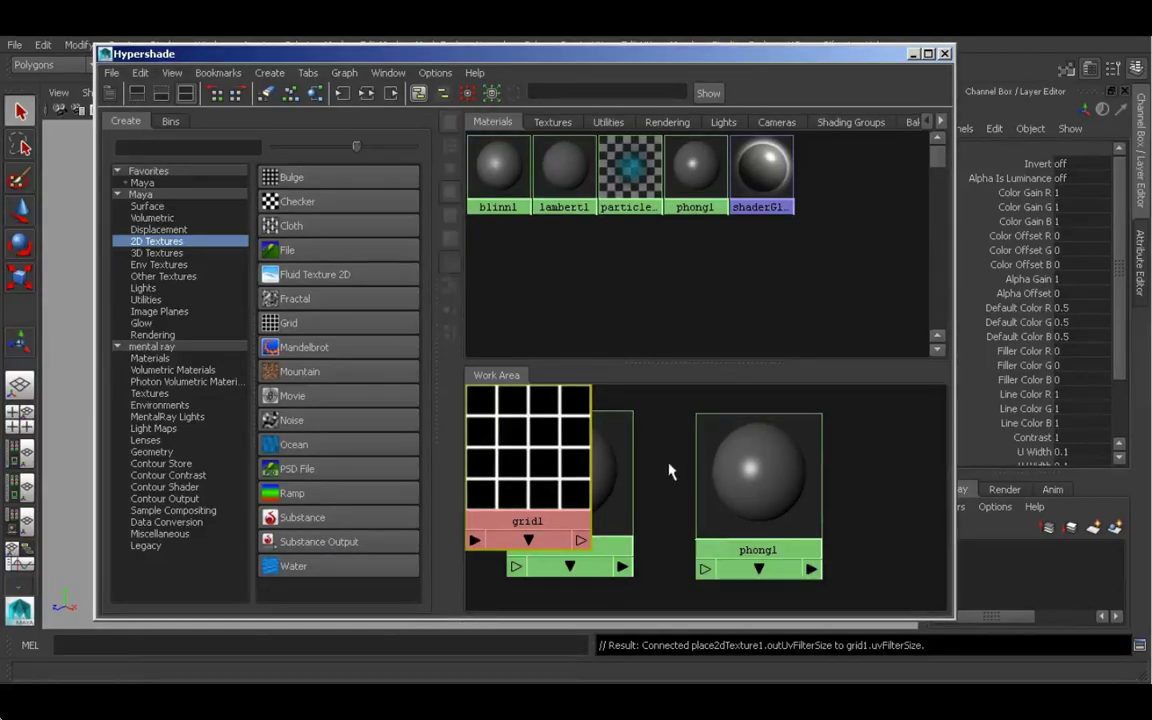
- Reframe the work area to view the 2D placement node, the grid texture and both materials together
alt+middle_drag(671, 472, 828, 476)
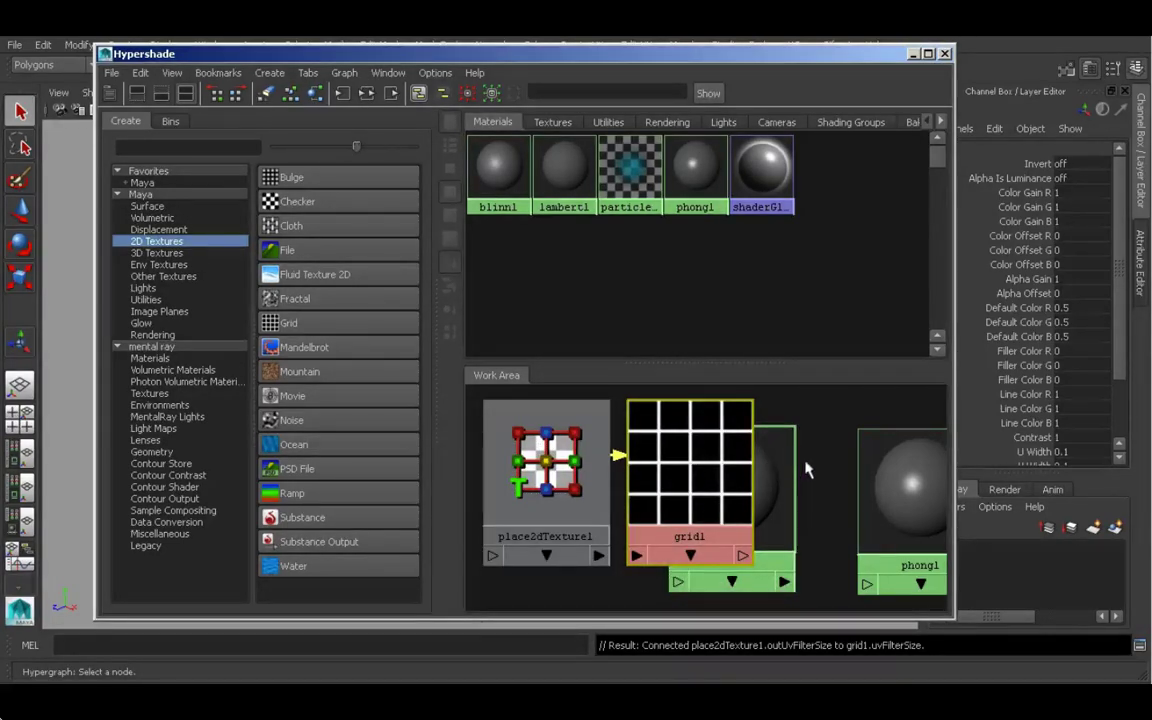
alt+right_drag(826, 478, 727, 490)
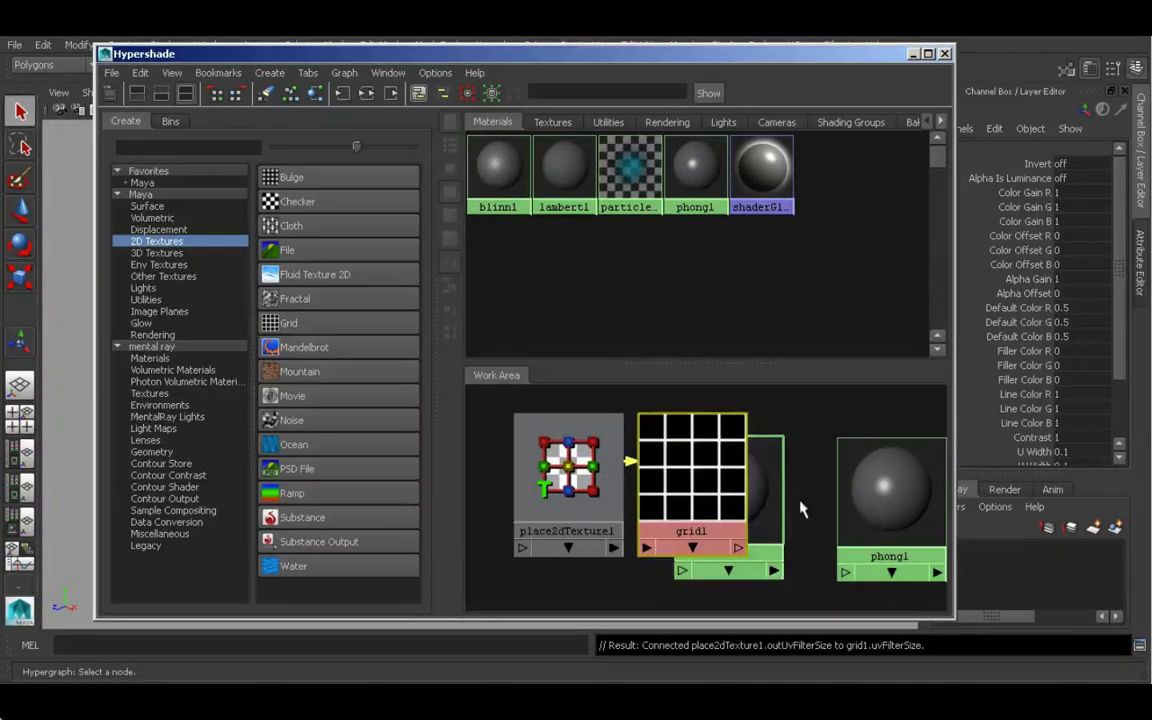
mouse_move(803, 511)
alt+middle_down()
mouse_move(774, 476)
mouse_move(792, 503)
alt+middle_up()
alt+right_drag(792, 503, 733, 497)
alt+middle_drag(776, 496, 768, 485)
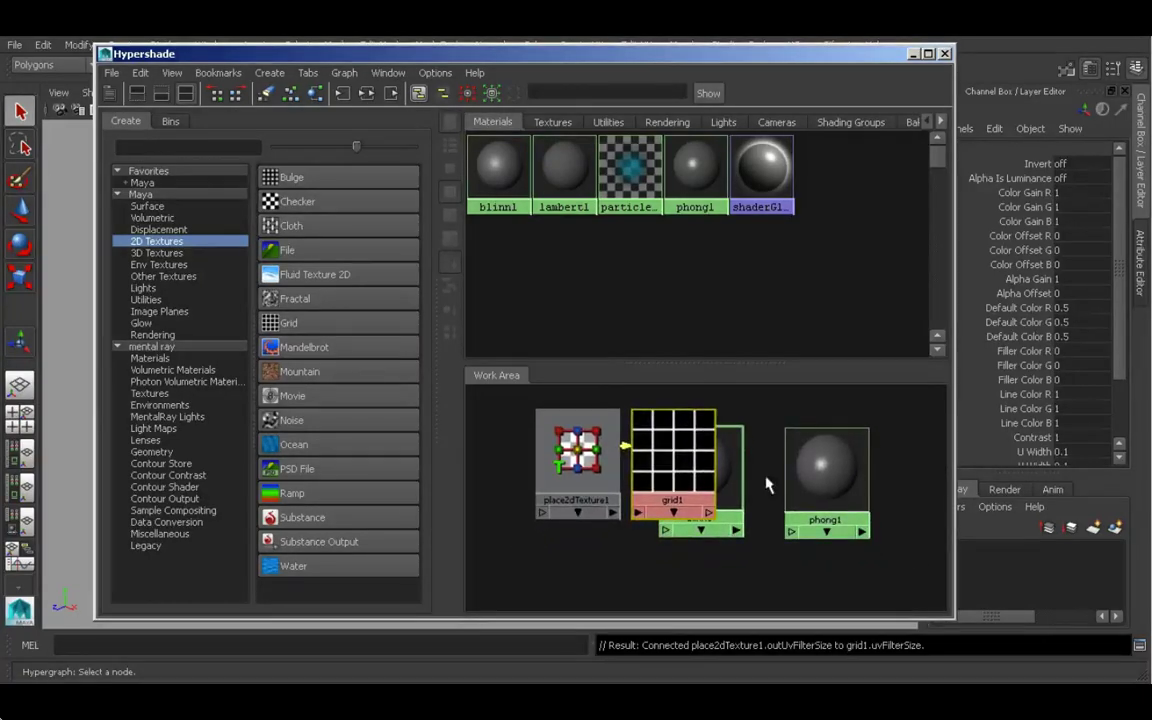